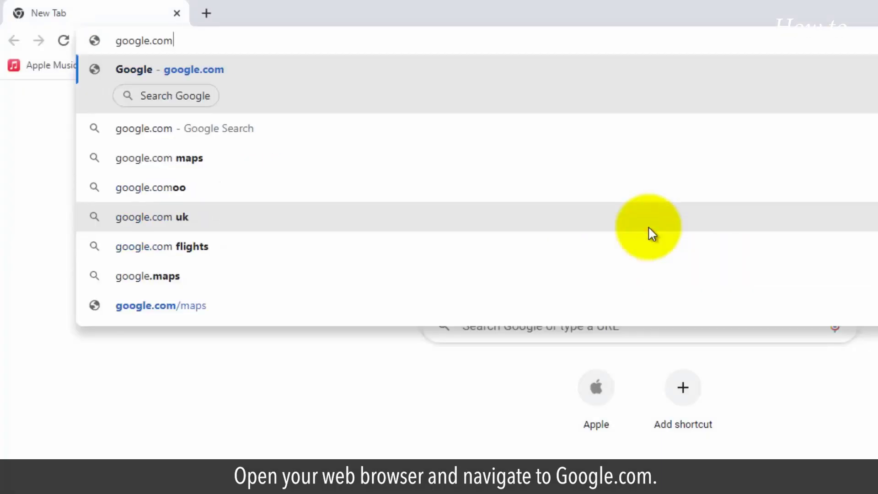
# - Search Google for 'technology news' and bring its autocomplete suggestions back up
pyautogui.press('Return')
pyautogui.click(340, 212)
pyautogui.write('te')
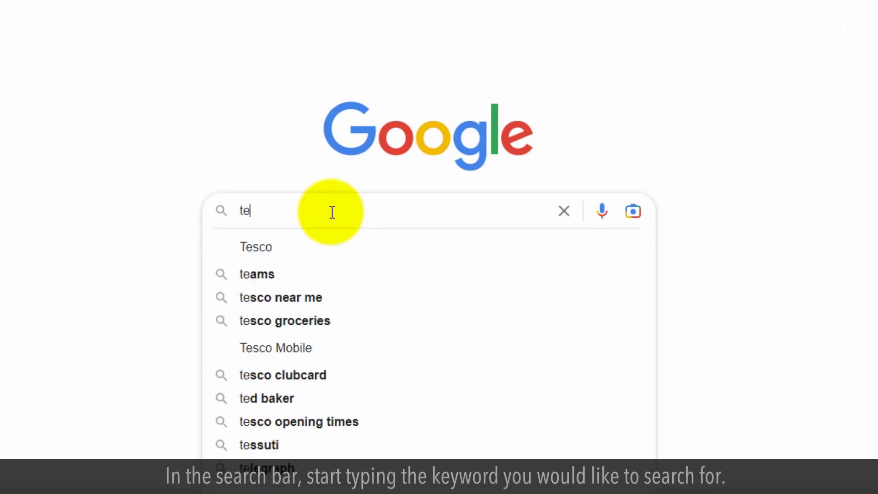
pyautogui.write('chnology ')
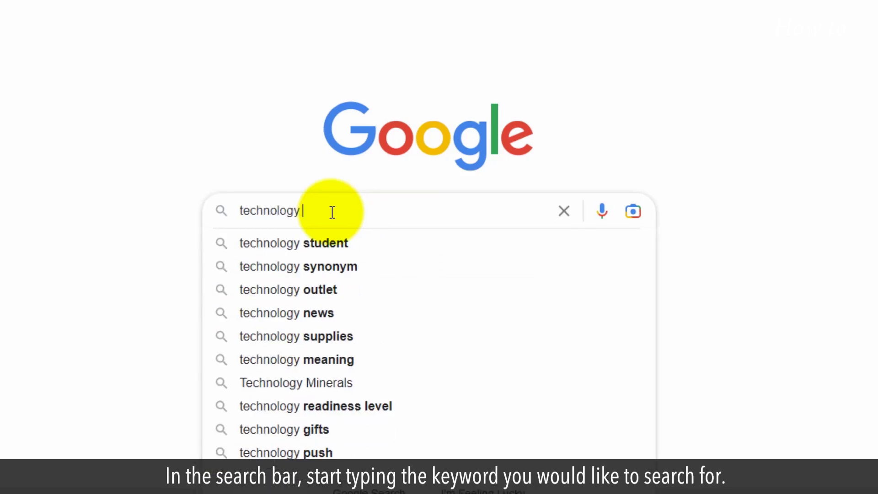
pyautogui.write('news')
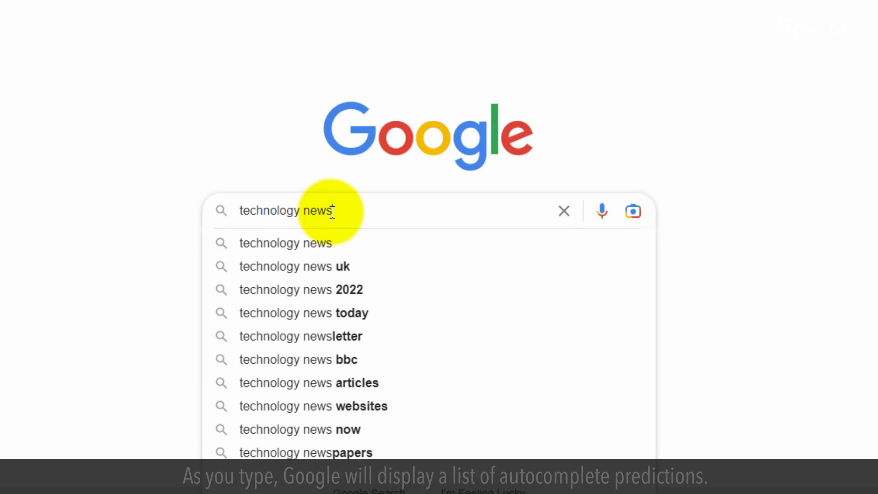
pyautogui.press('Return')
pyautogui.click(212, 65)
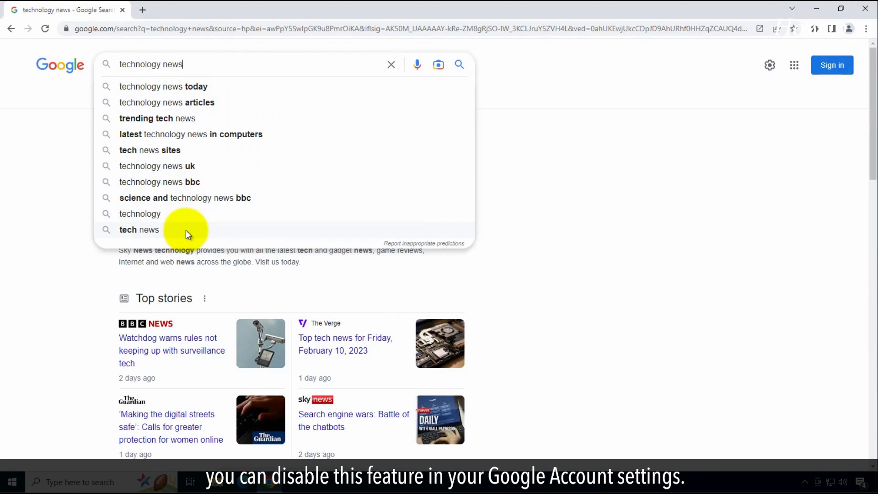
# - Sign in to the Google account with email, password and a texted 2-Step Verification code
pyautogui.click(651, 265)
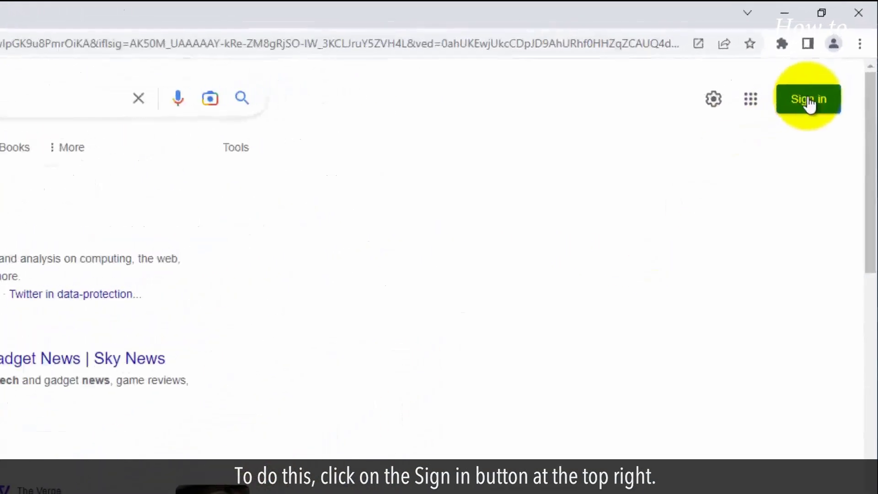
pyautogui.click(832, 65)
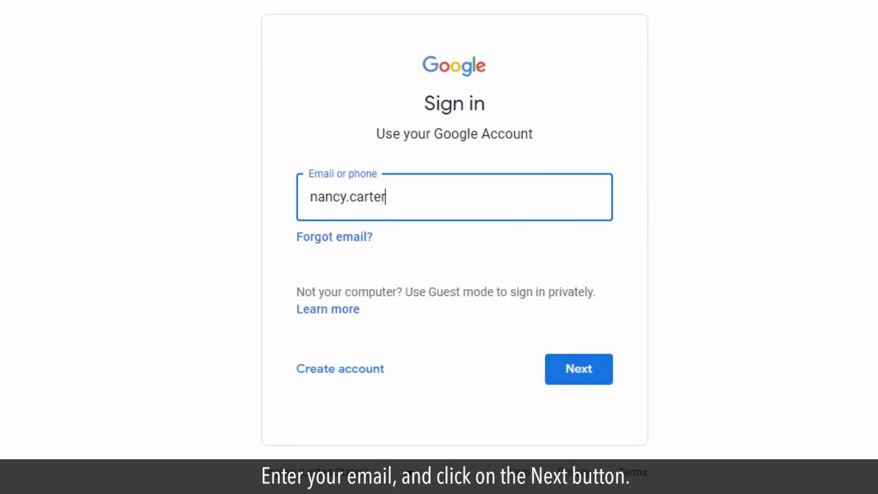
pyautogui.click(586, 370)
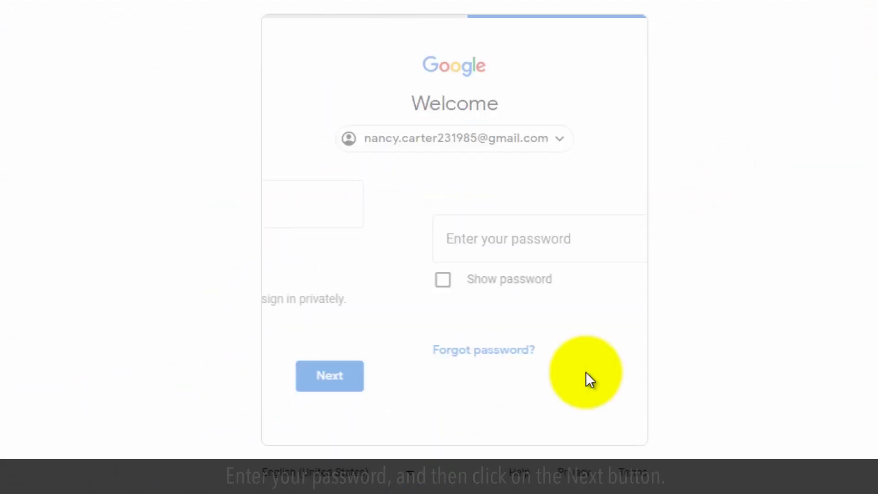
pyautogui.write('****')
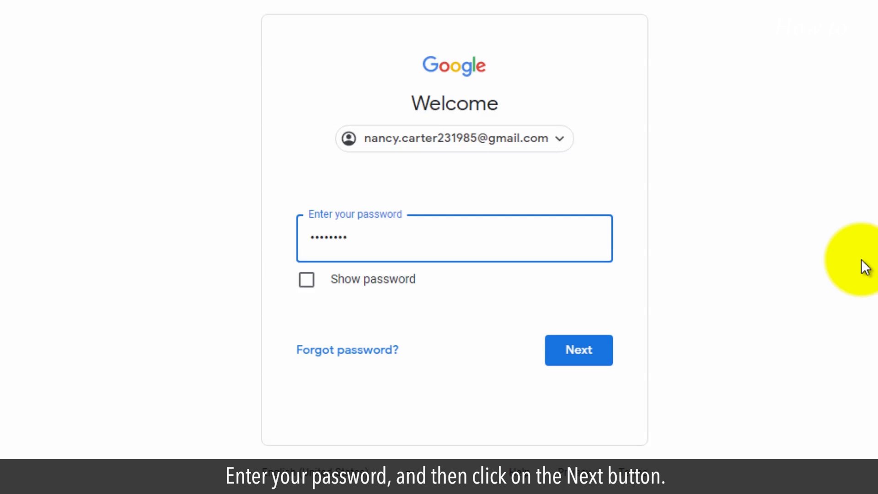
pyautogui.write('****')
pyautogui.press('Return')
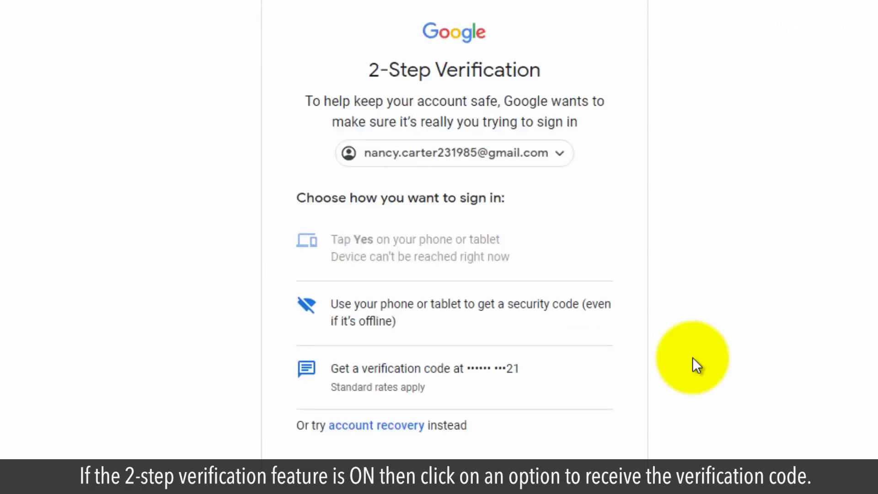
pyautogui.click(482, 368)
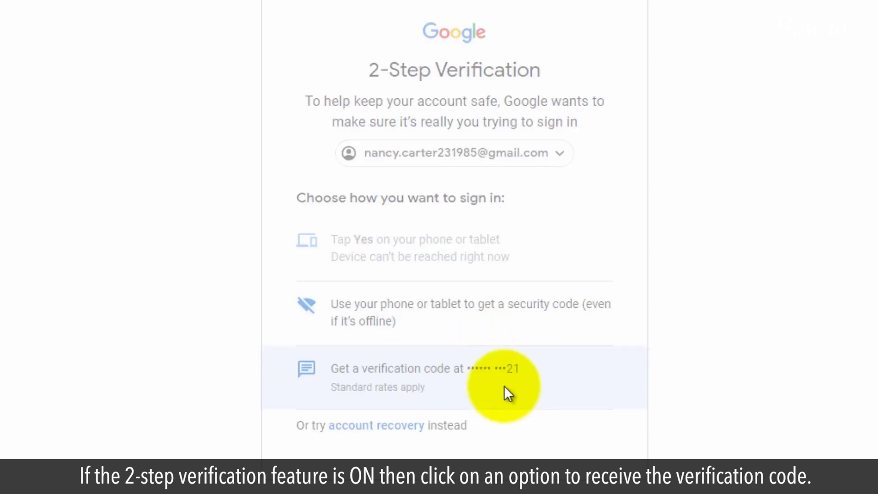
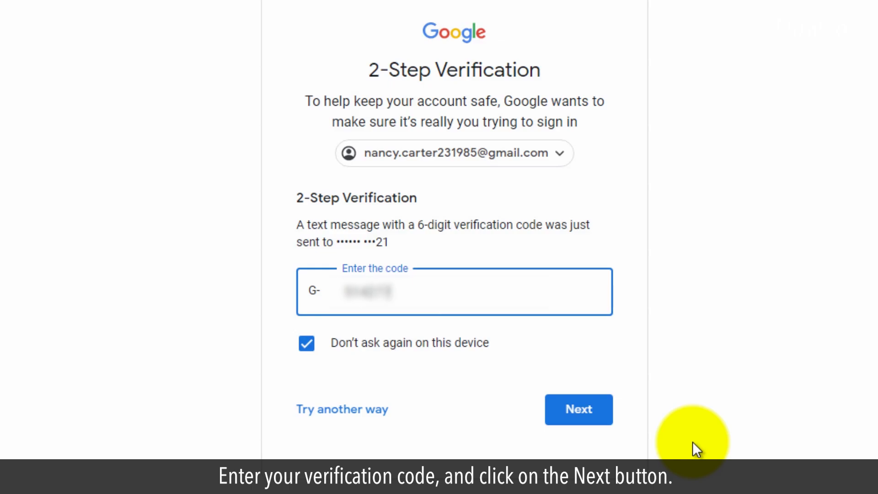
pyautogui.click(604, 420)
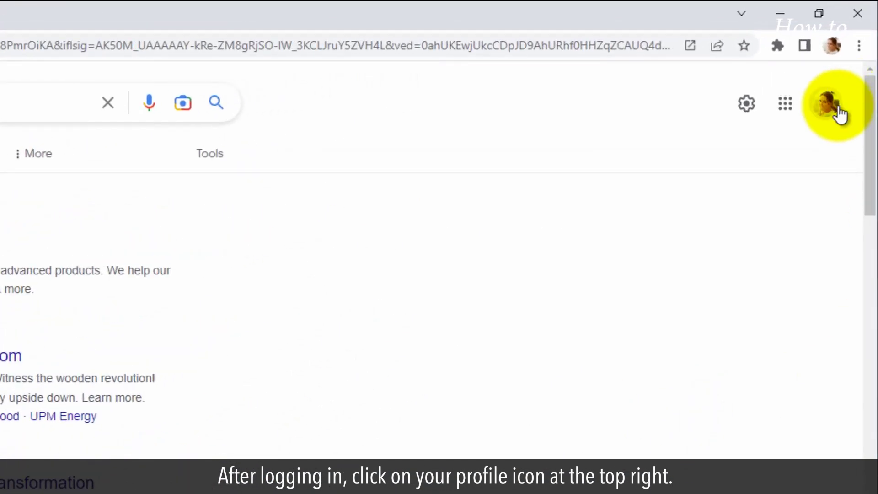
# - Go from the profile menu to Manage your Google Account, then to Data & privacy
pyautogui.click(828, 104)
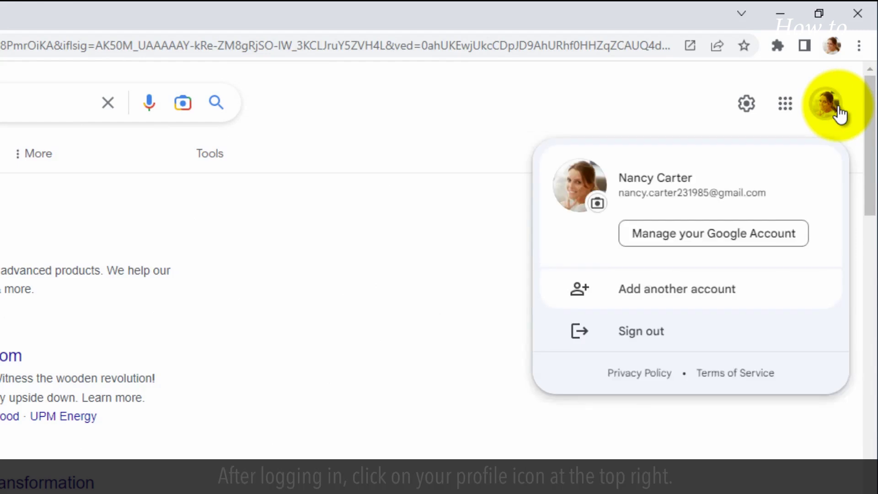
pyautogui.click(695, 245)
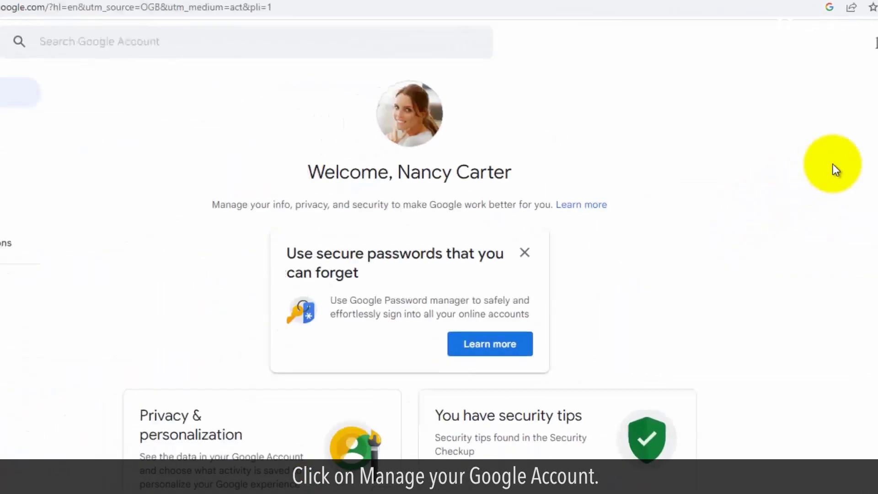
pyautogui.scroll(-3, 819, 183)
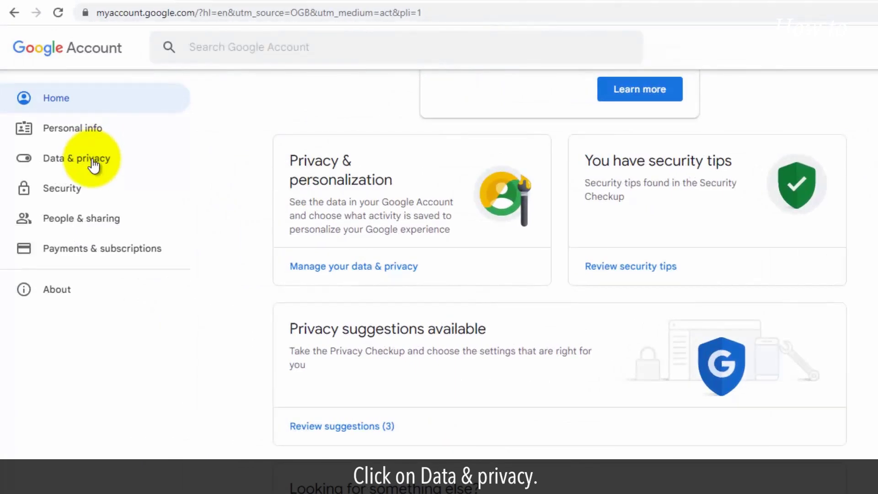
pyautogui.click(93, 164)
pyautogui.scroll(-3, 877, 226)
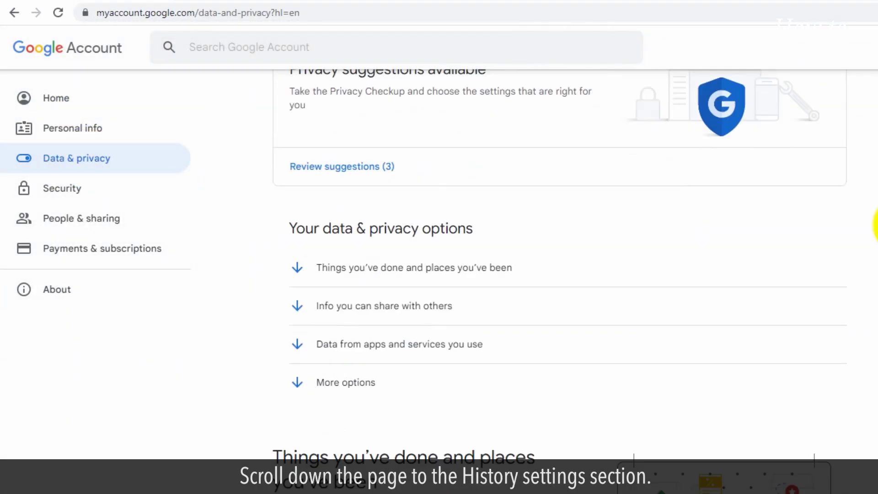
pyautogui.scroll(-2, 877, 226)
pyautogui.scroll(-2, 877, 219)
pyautogui.scroll(-1, 877, 220)
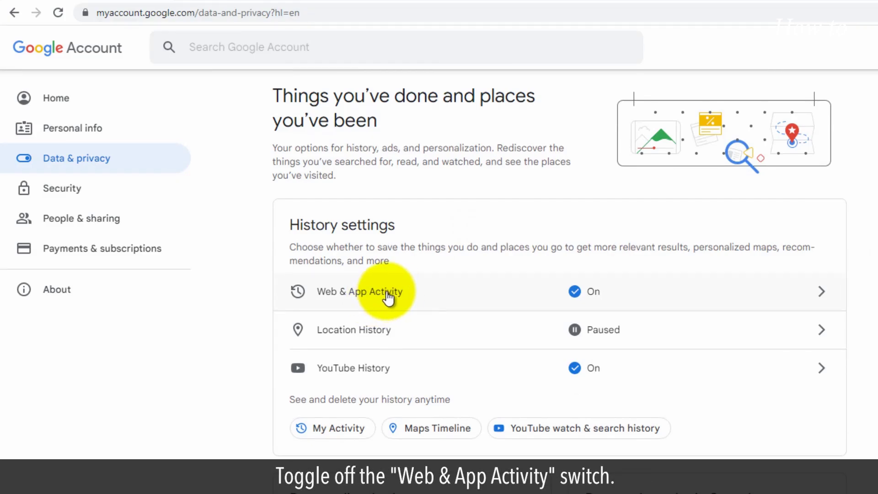
# - Open the Web & App Activity controls and their auto-delete options dialog
pyautogui.click(576, 296)
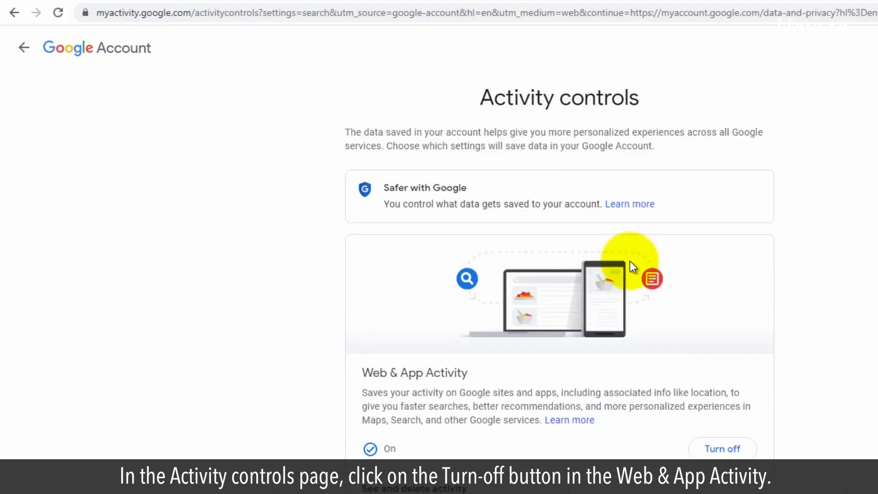
pyautogui.scroll(-2, 629, 260)
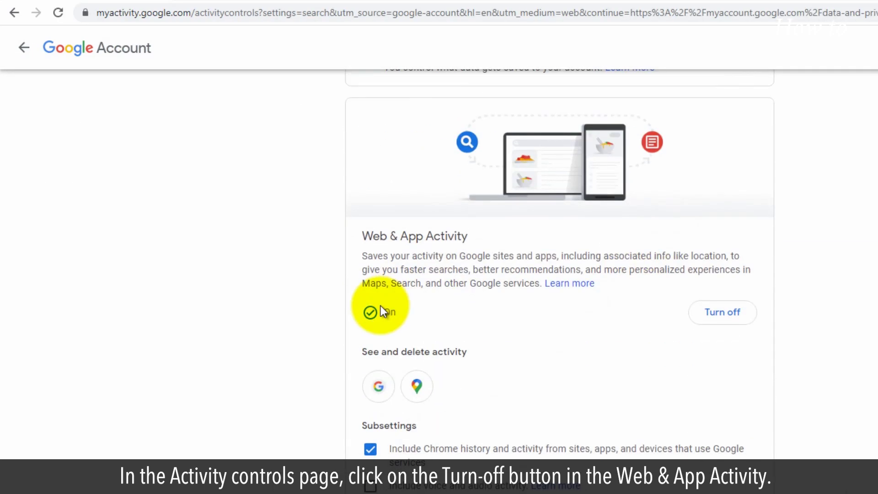
pyautogui.click(734, 317)
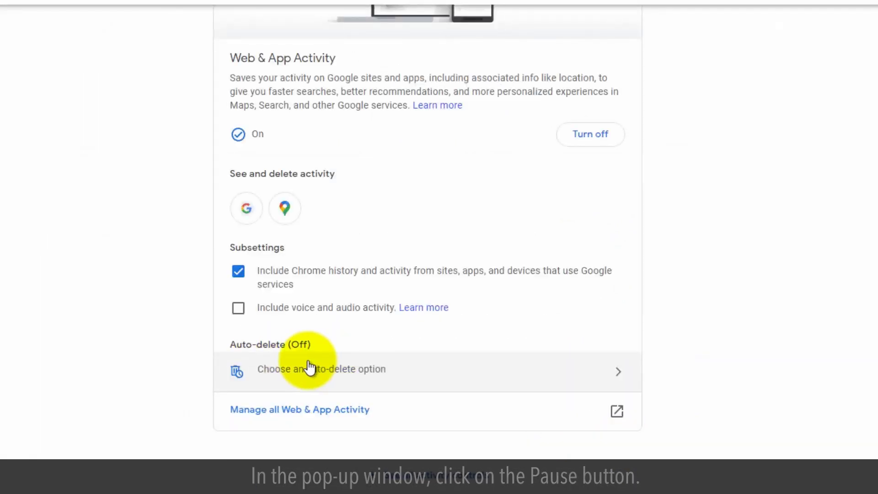
pyautogui.click(364, 381)
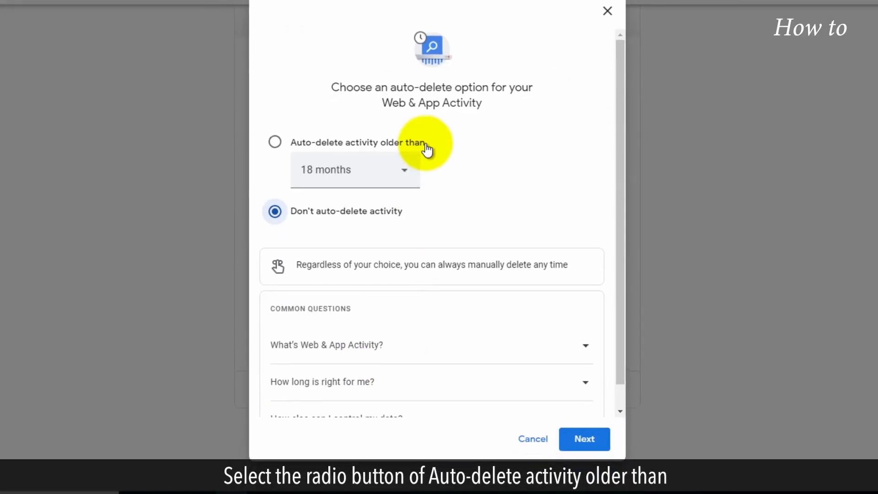
# - Choose auto-delete for activity older than 36 months, confirm it, and dismiss the saved notice
pyautogui.click(280, 139)
pyautogui.click(414, 164)
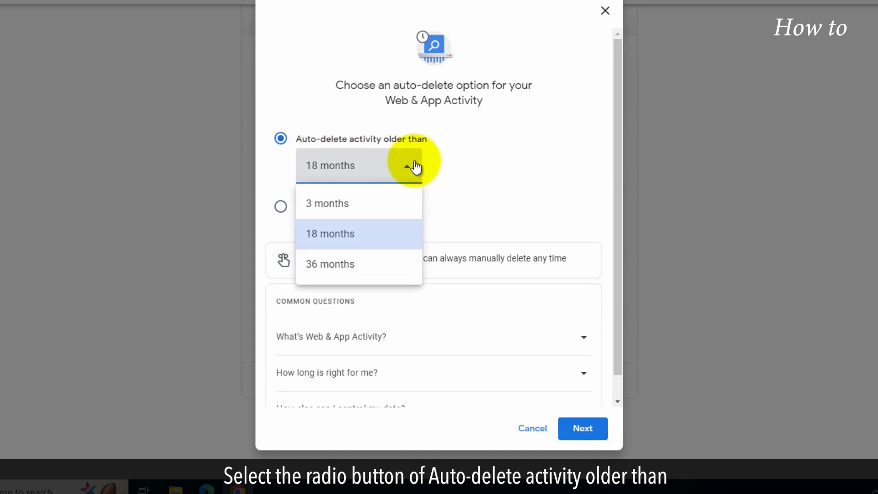
pyautogui.click(353, 211)
pyautogui.click(389, 175)
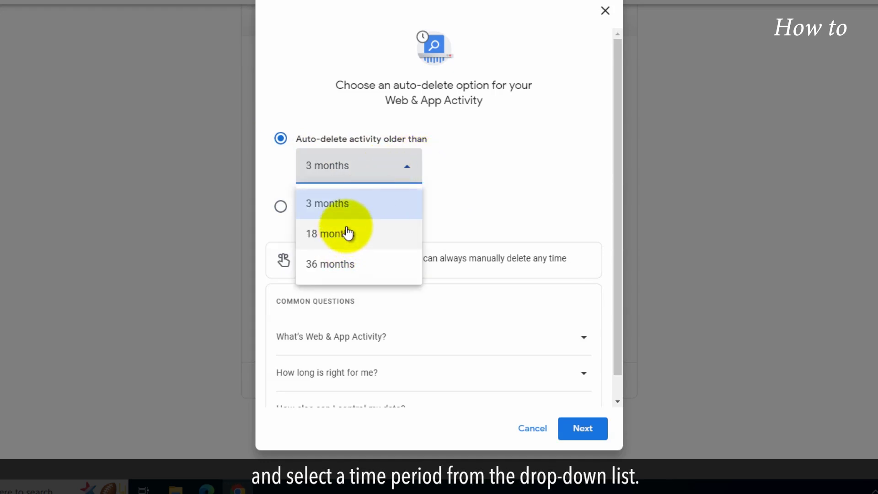
pyautogui.click(336, 263)
pyautogui.click(386, 168)
pyautogui.click(348, 264)
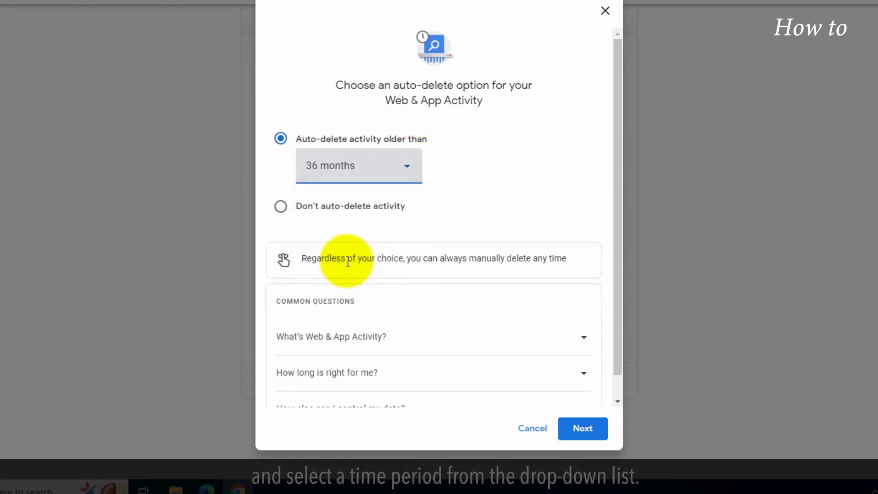
pyautogui.scroll(-1, 577, 396)
pyautogui.click(582, 429)
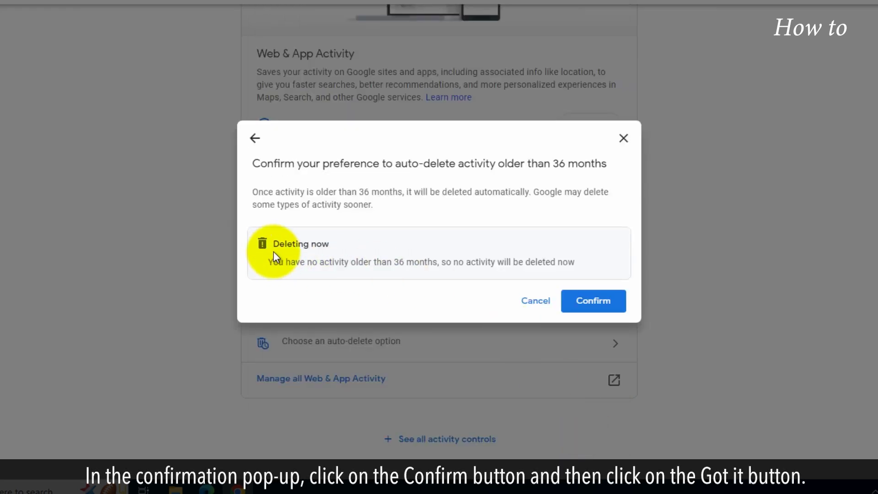
pyautogui.click(606, 304)
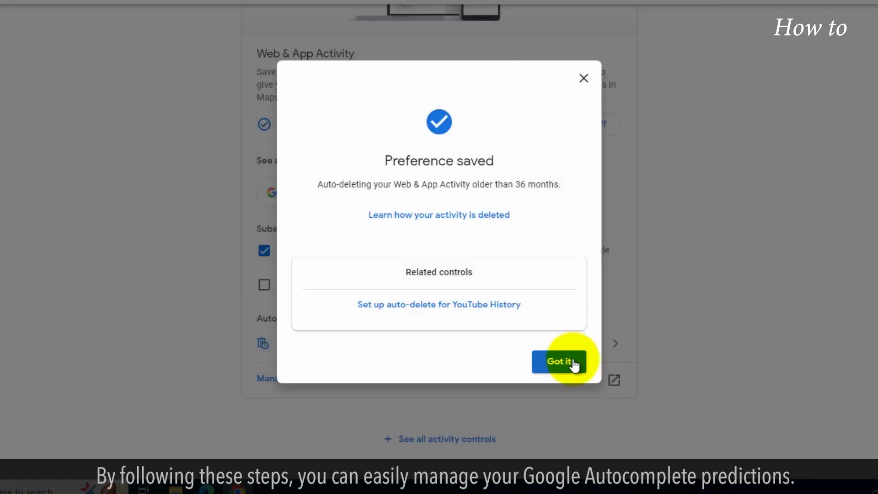
pyautogui.click(563, 361)
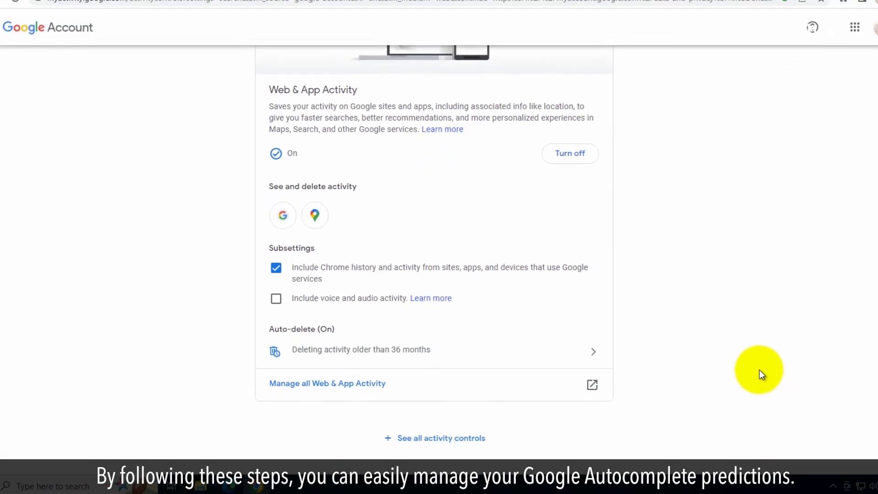